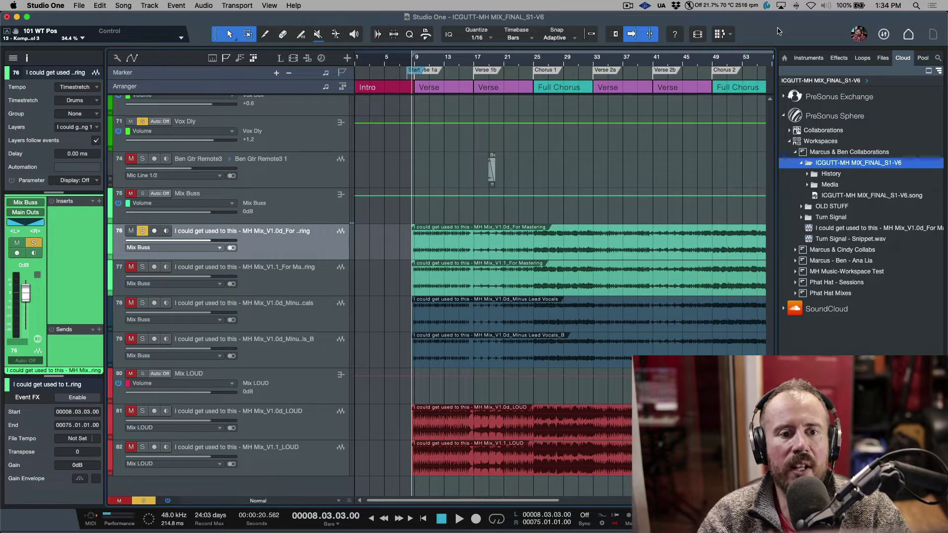
In Finder, browse the I could get used to this folder's Final Prints, Mixdown, Stems and Samples.
key("super+Tab")
key("super+Tab")
key("super+Tab")
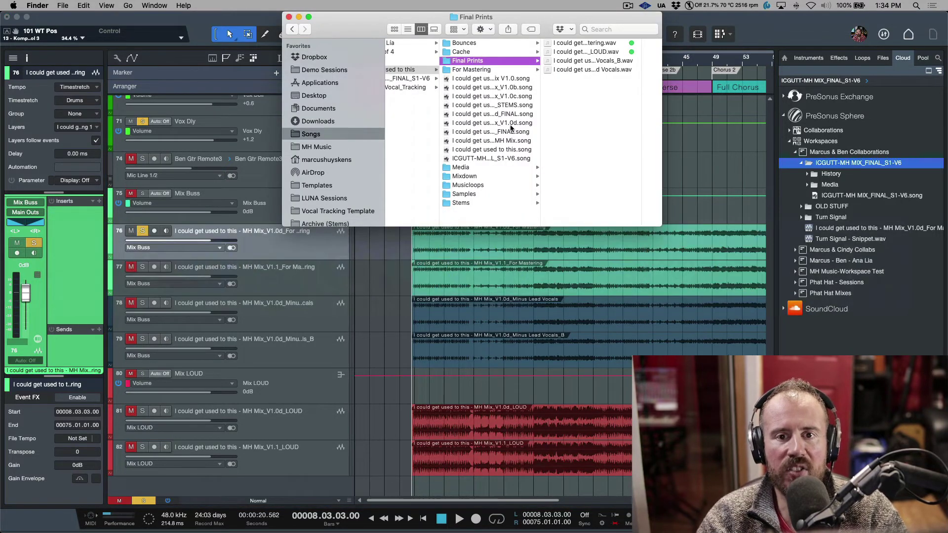
scroll(523, 97, "left", 2)
left_click(450, 79)
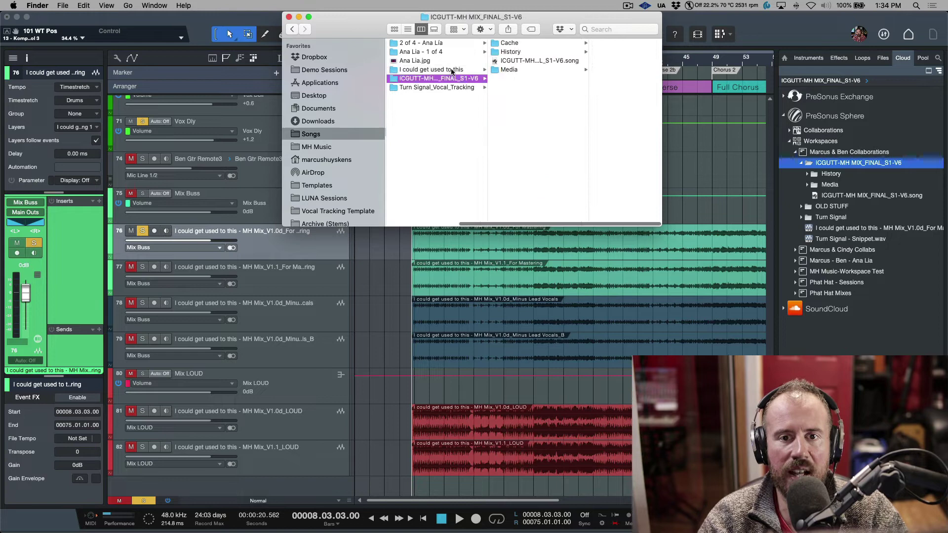
left_click(450, 70)
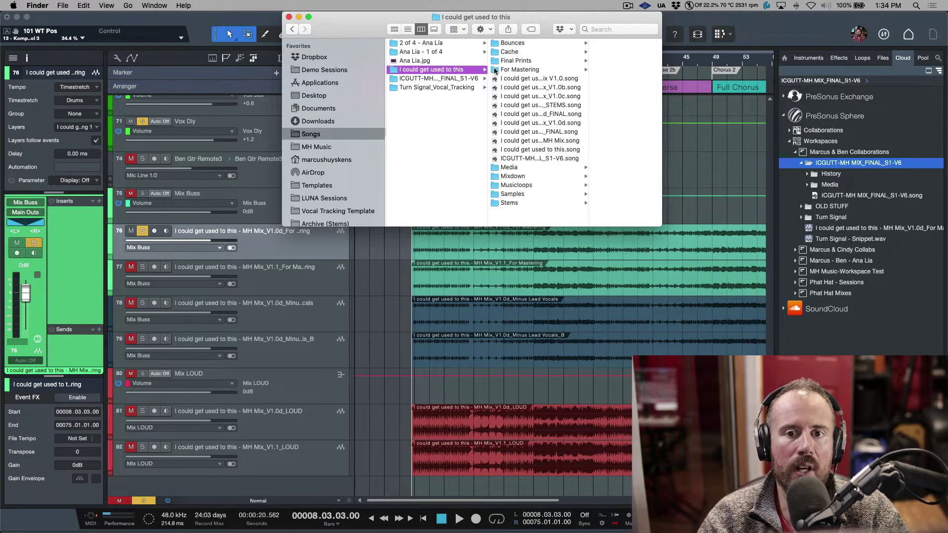
left_click(535, 61)
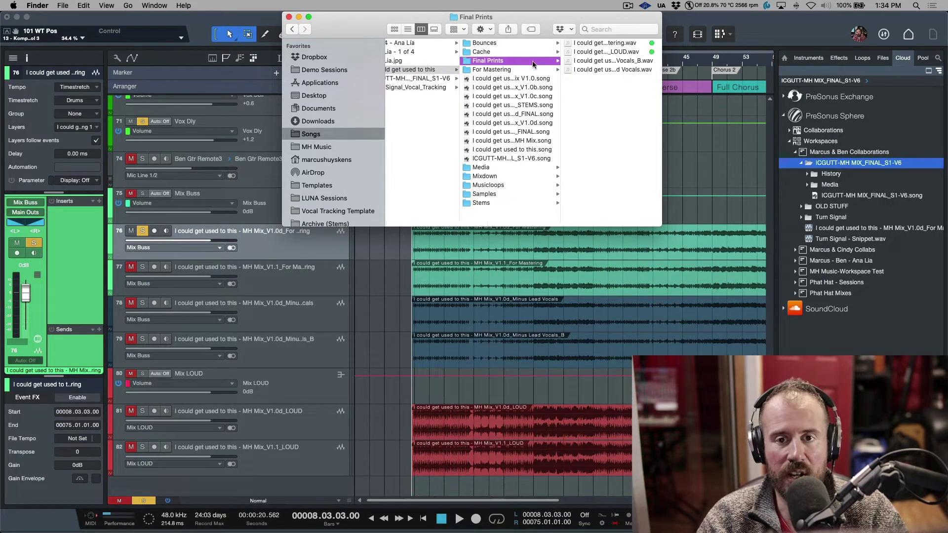
left_click(508, 177)
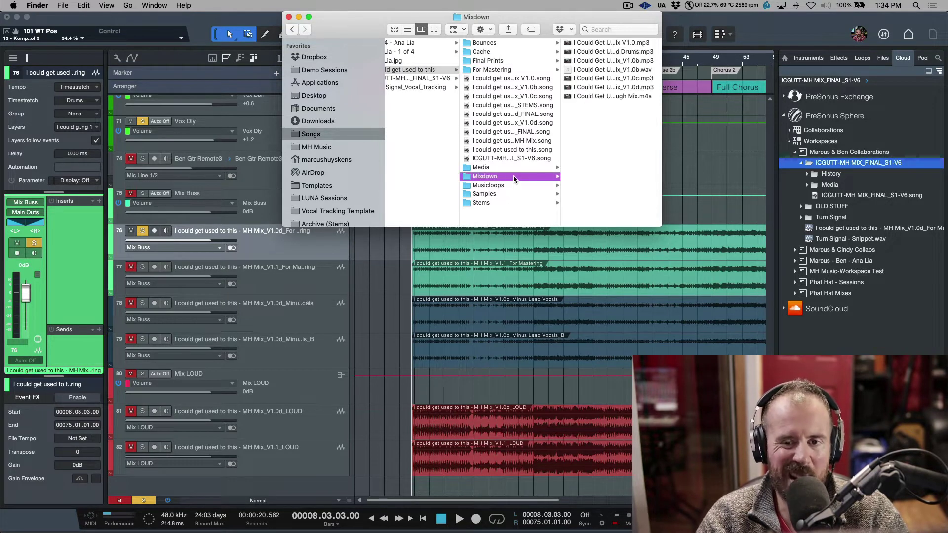
left_click(505, 202)
left_click(512, 194)
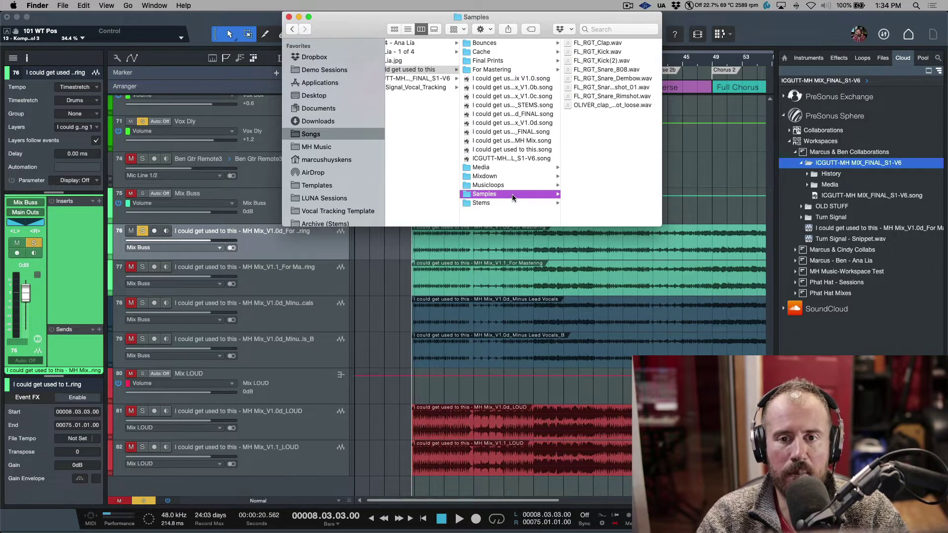
left_click(517, 61)
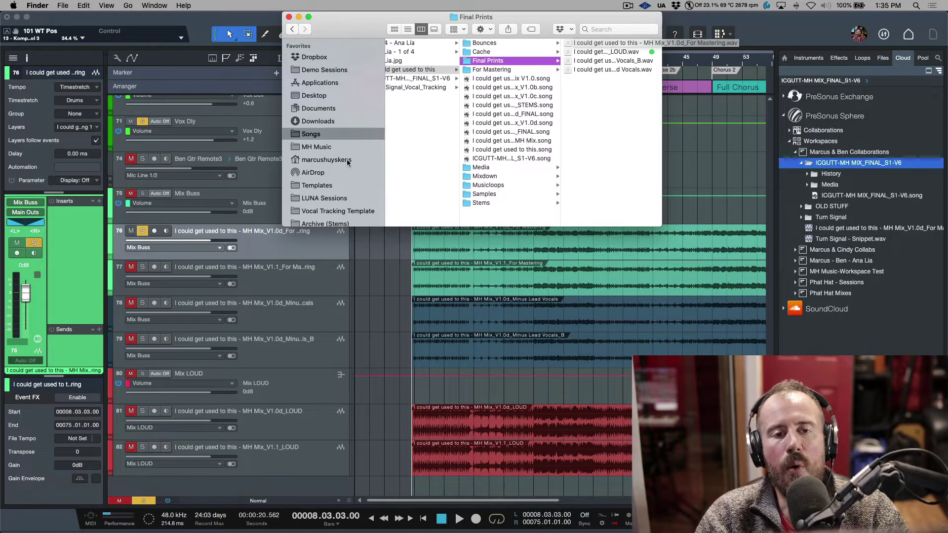
Back in Studio One, collapse Marcus & Ben Collaborations in the Cloud browser, then glance at Safari.
left_click(252, 22)
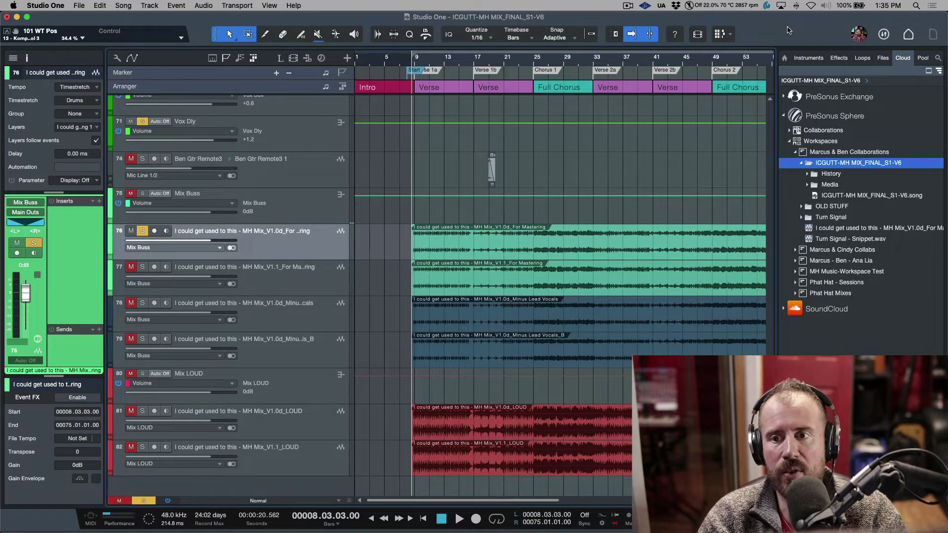
double_click(848, 154)
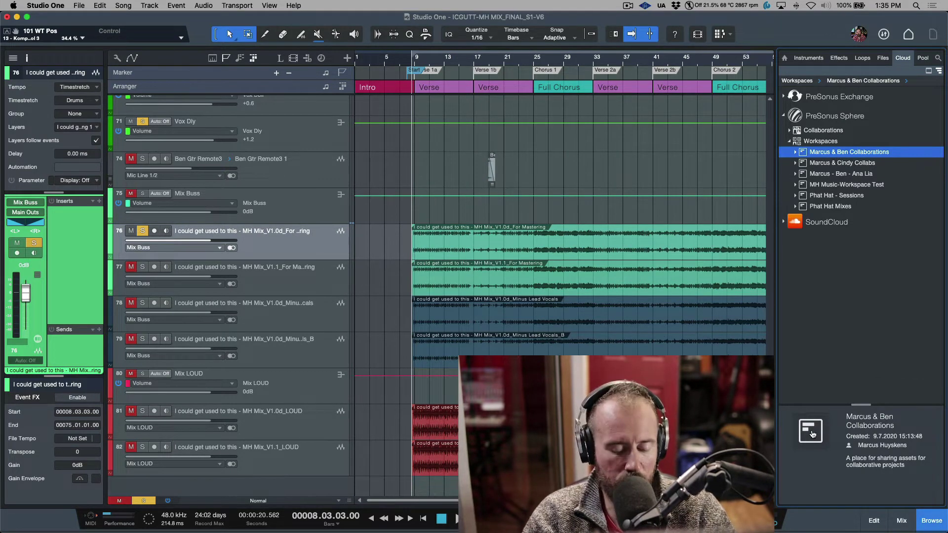
key("super+Tab")
key("super+Tab")
key("super+Tab")
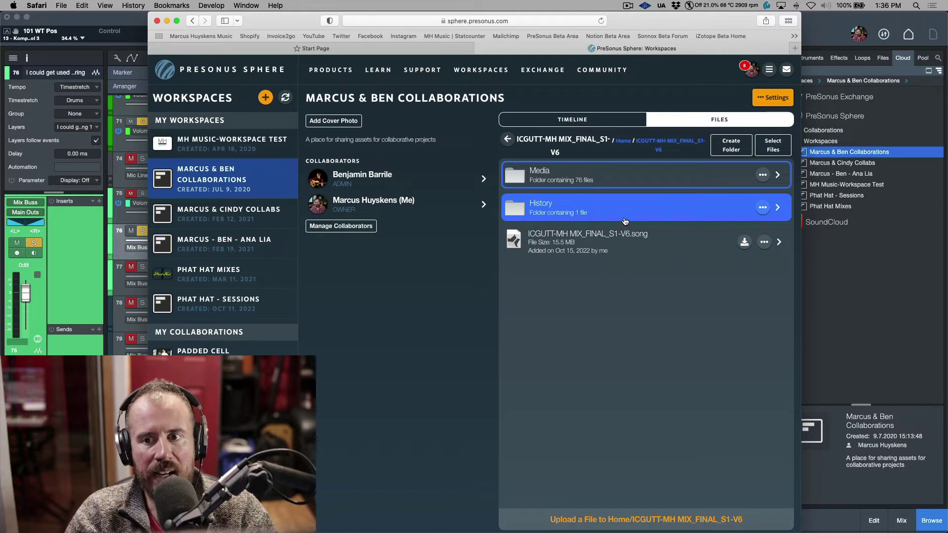
Expand Marcus & Ben Collaborations, refresh the ICGUTT-MH MIX_FINAL_S1-V6 folder, then switch to Safari.
left_click(824, 33)
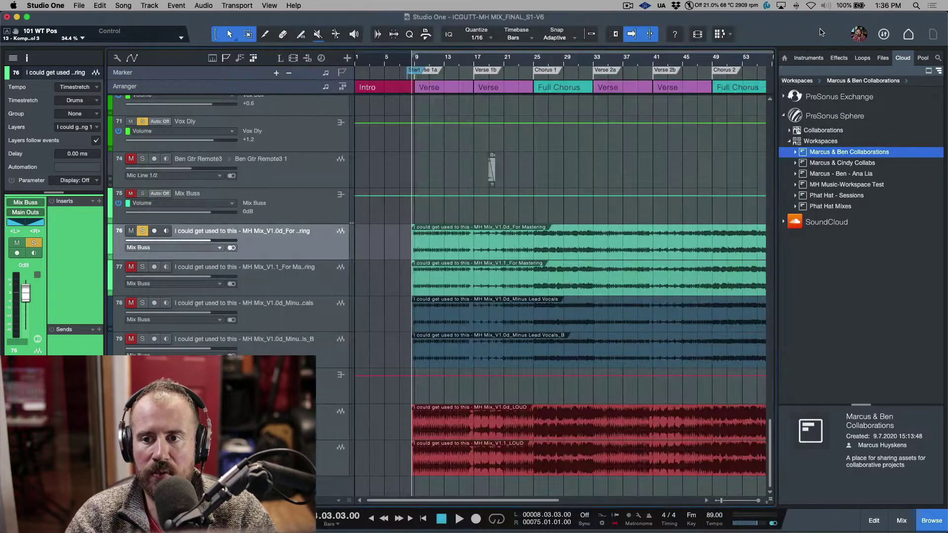
left_click(795, 152)
left_click(810, 164)
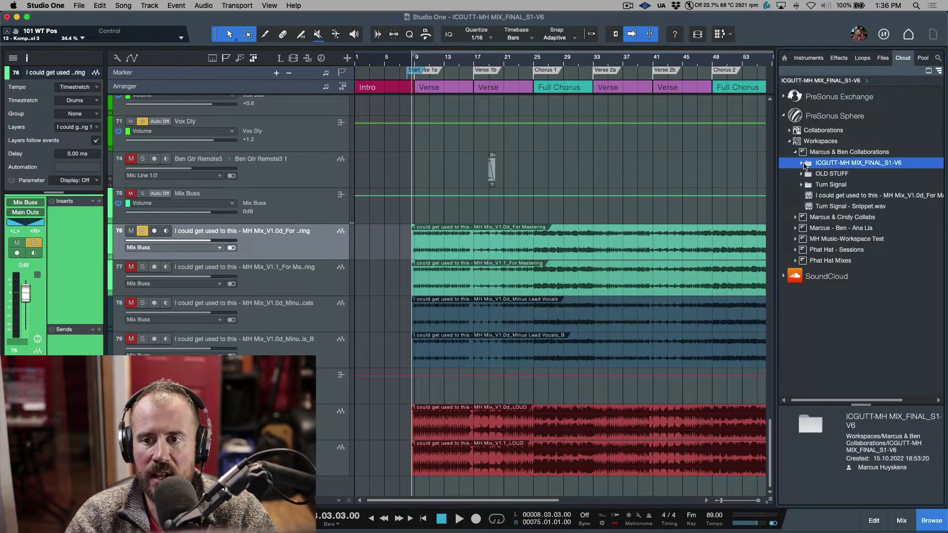
right_click(823, 163)
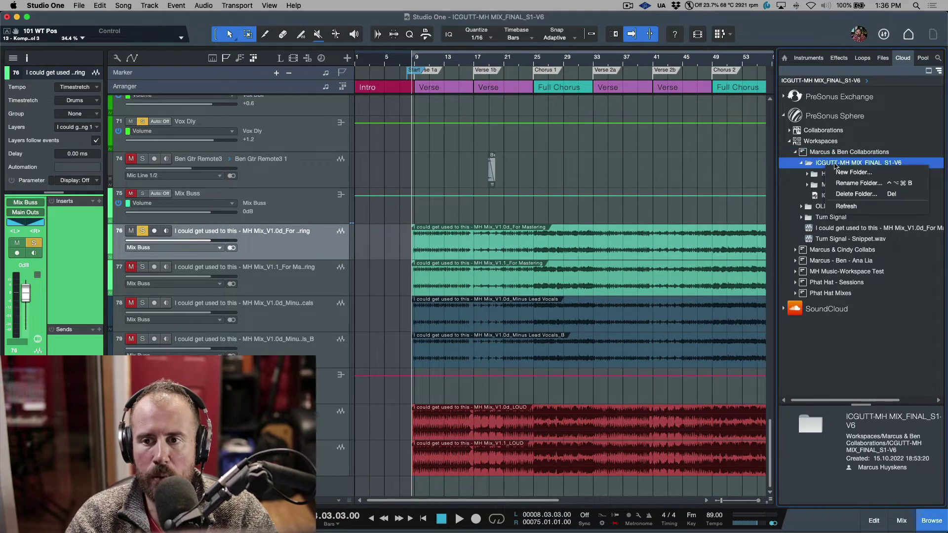
left_click(847, 210)
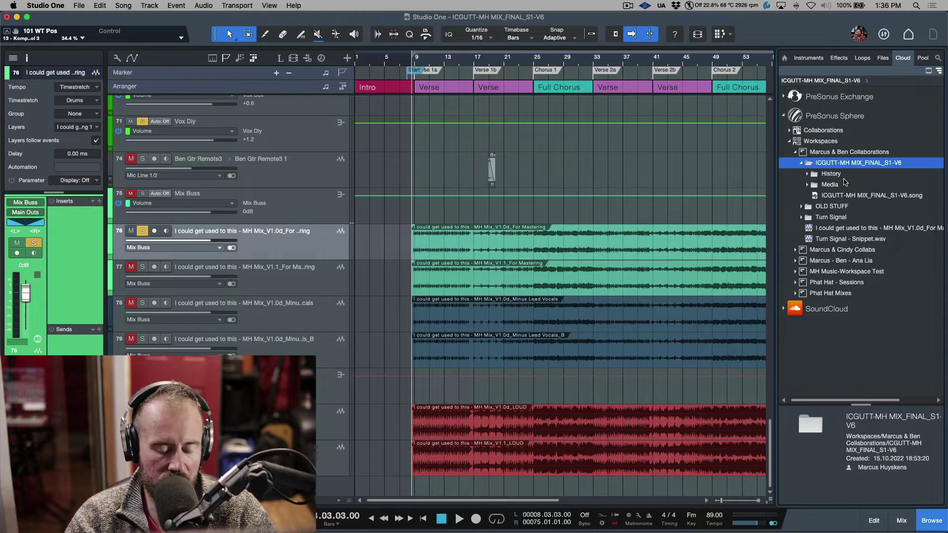
key("super+Tab")
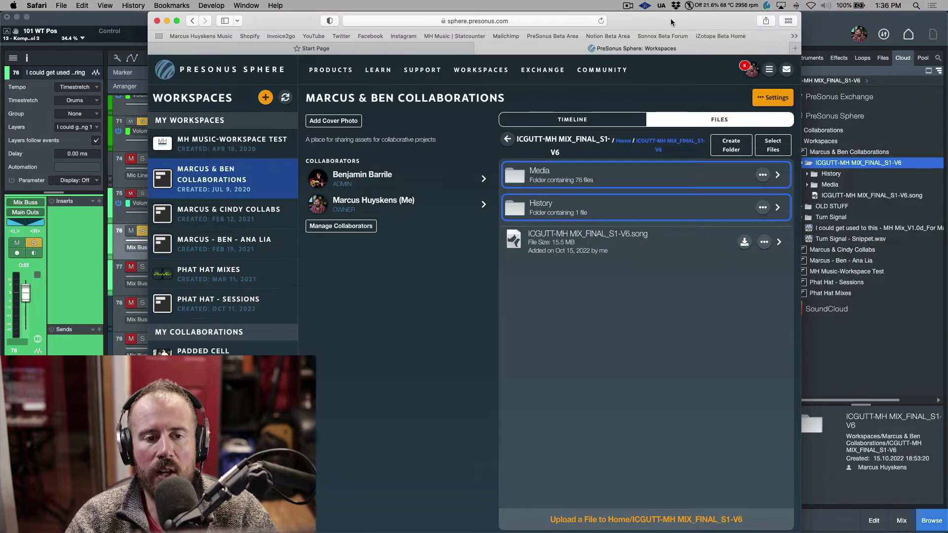
key("super+Tab")
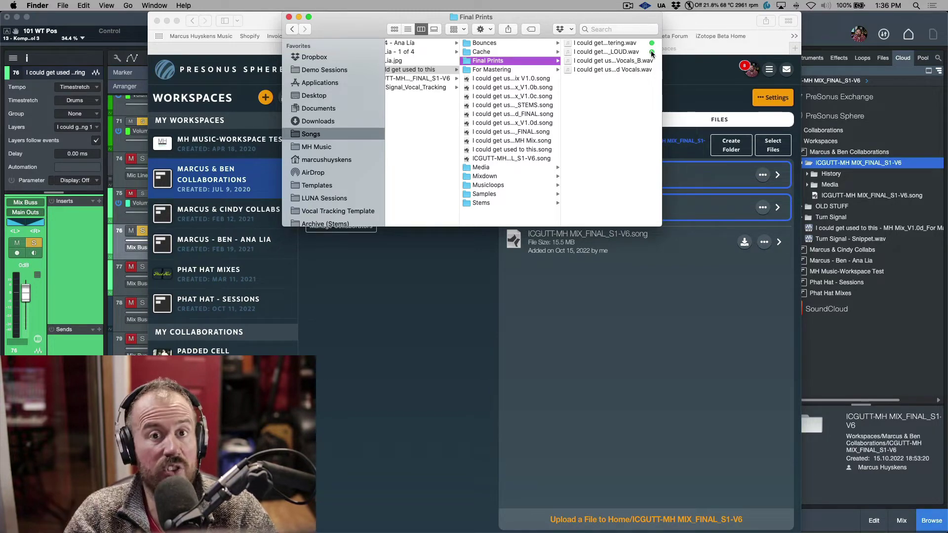
left_click(679, 22)
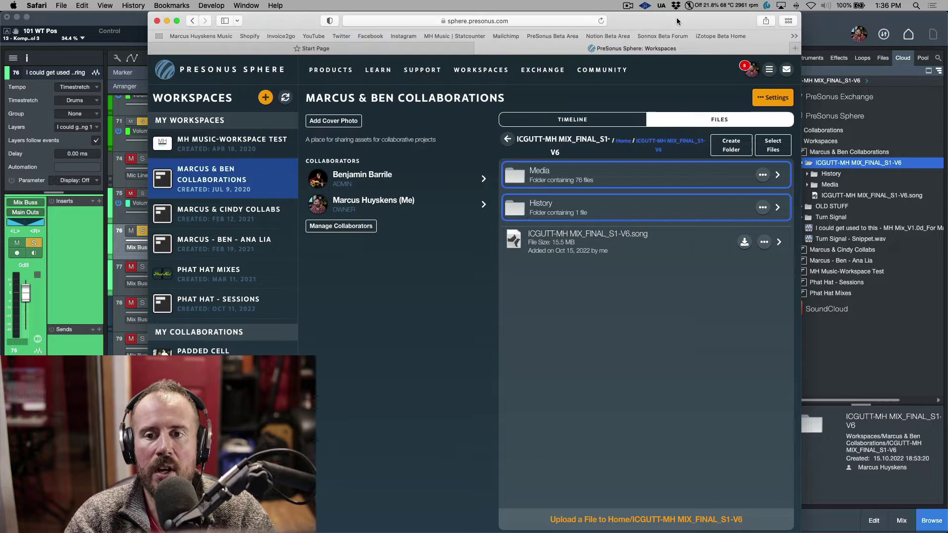
left_click(512, 141)
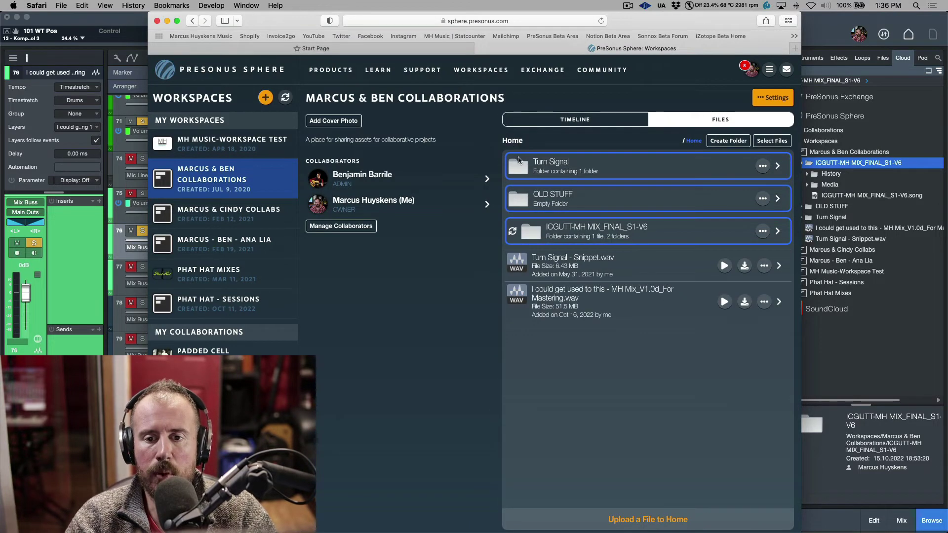
left_click(635, 233)
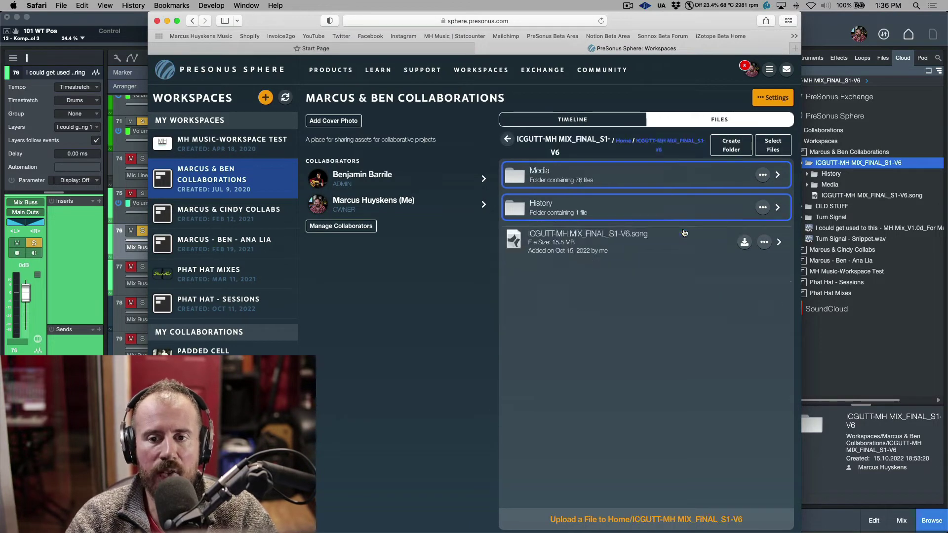
Create a new folder named 'Final Mixes' inside ICGUTT-MH MIX_FINAL_S1-V6 on PreSonus Sphere.
left_click(729, 147)
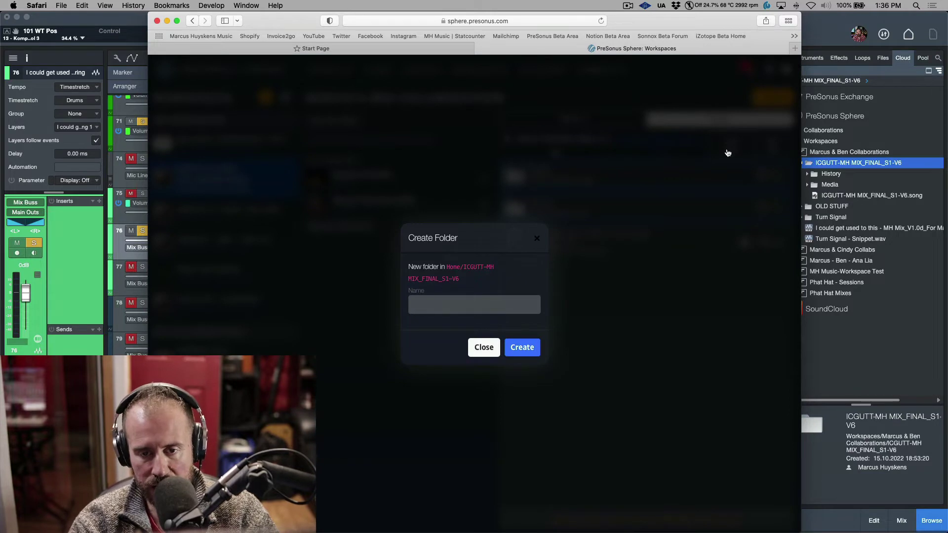
left_click(479, 305)
type("F")
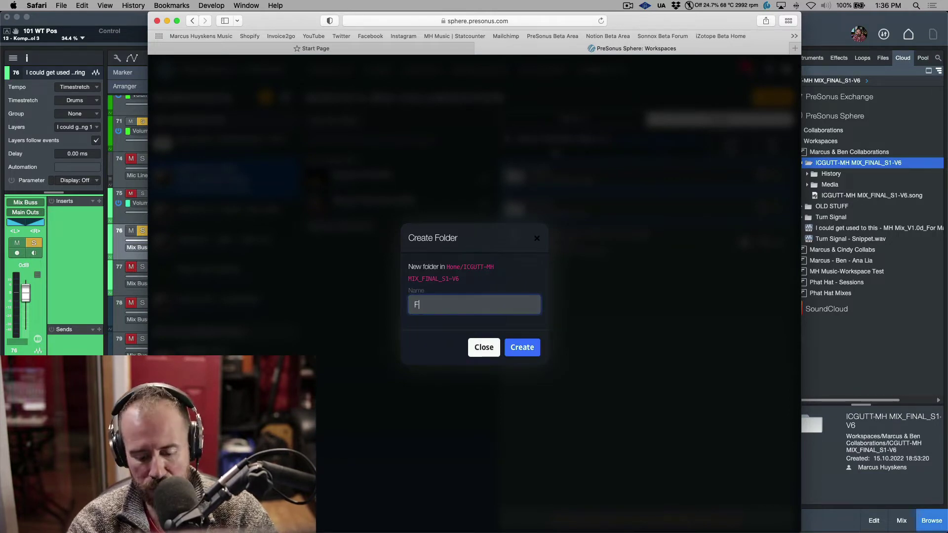
type("inal Mixes")
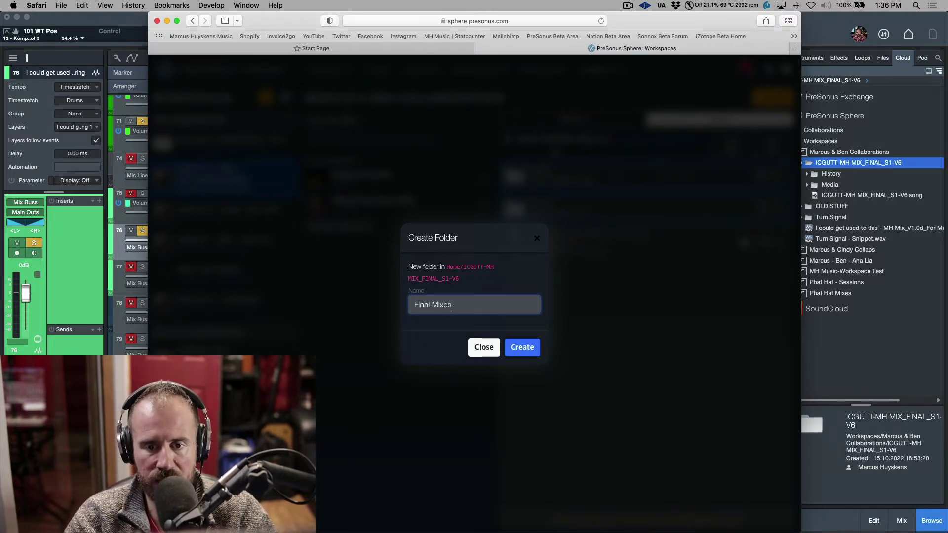
left_click(533, 348)
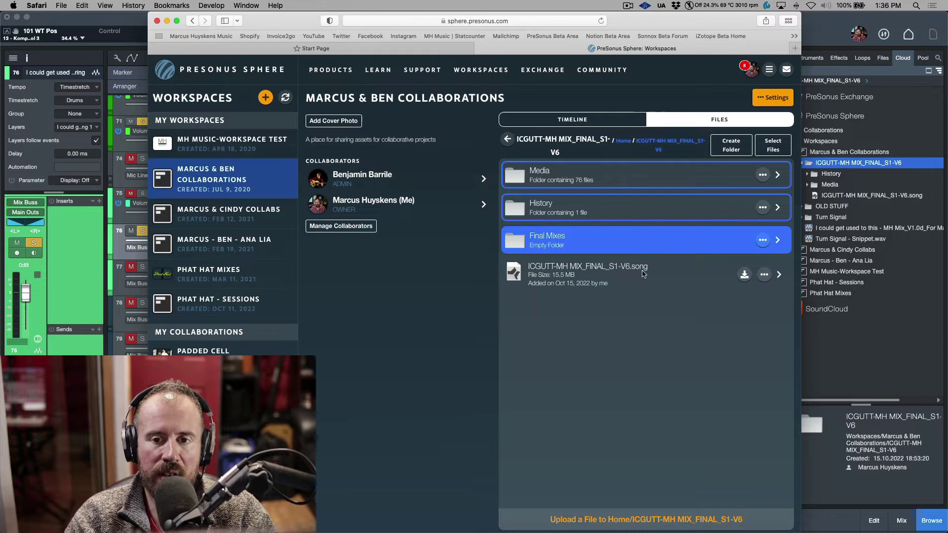
Refresh the ICGUTT-MH song folder in Studio One, select the new Final Mixes folder, and return to Safari.
left_click(825, 26)
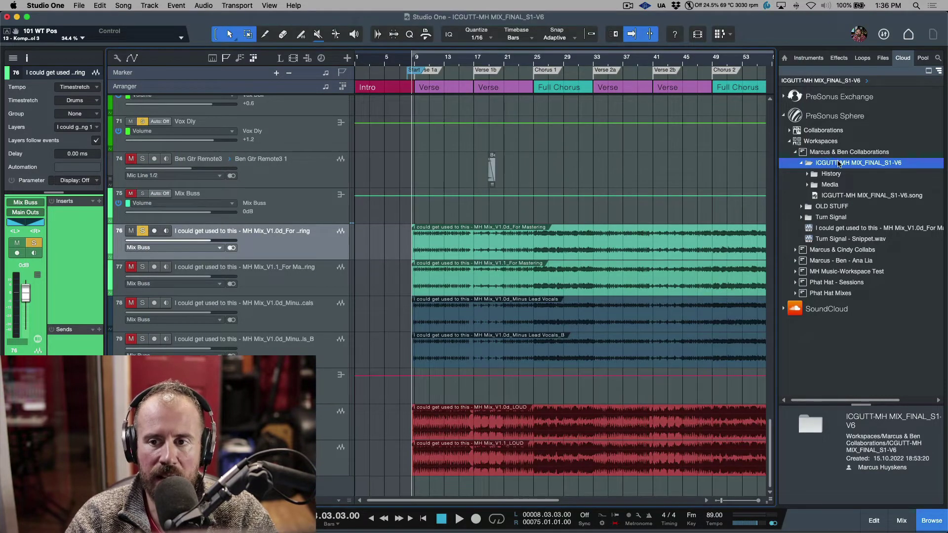
right_click(839, 164)
left_click(855, 201)
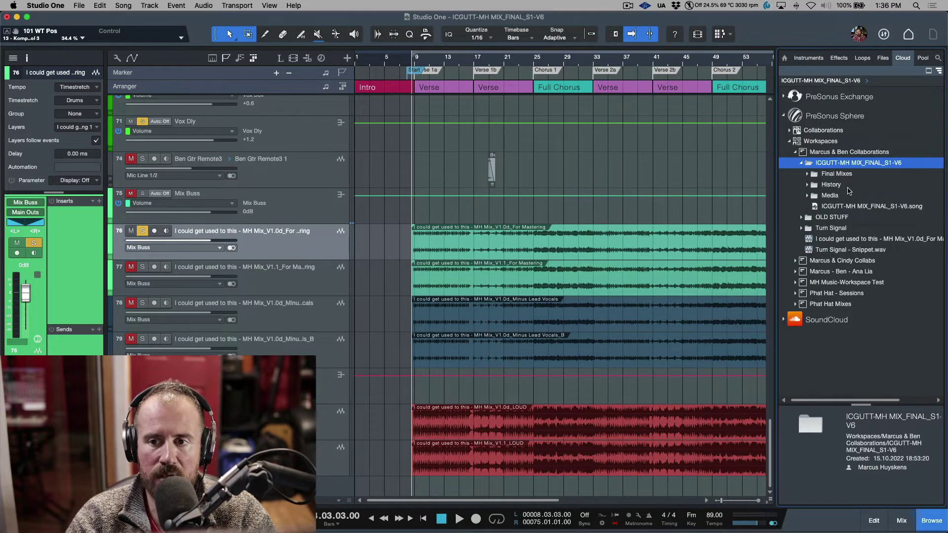
left_click(814, 175)
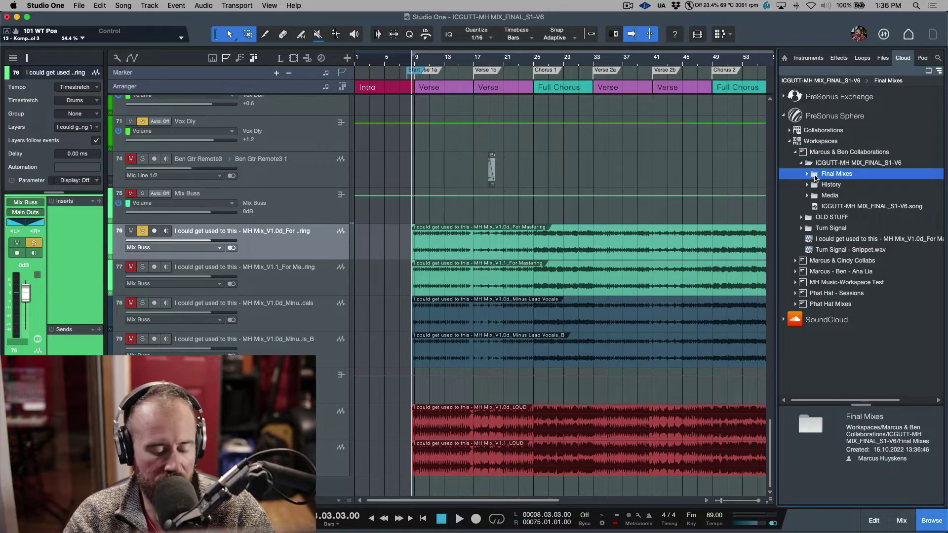
key("super+Tab")
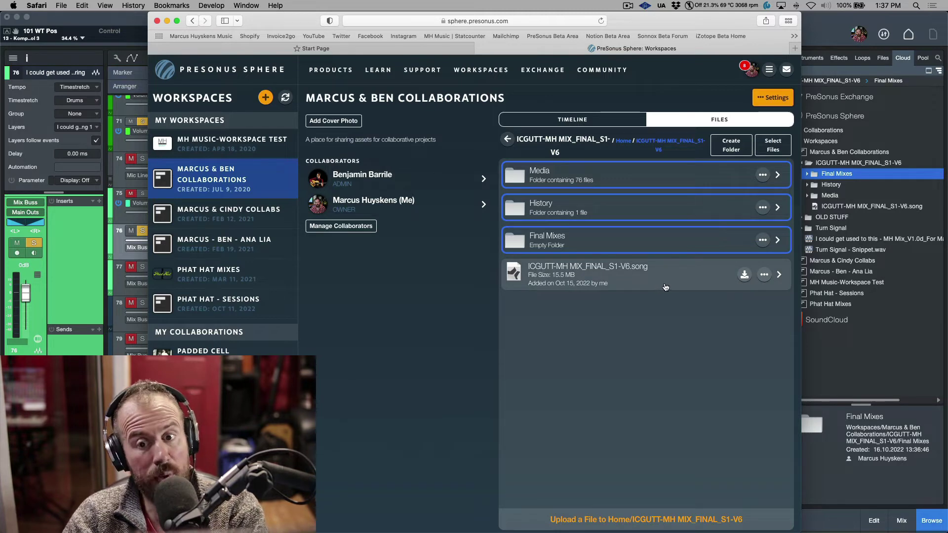
Upload the For Mastering WAV from Final Prints into Final Mixes, noting it was sent to mastering.
left_click(681, 248)
left_click(619, 514)
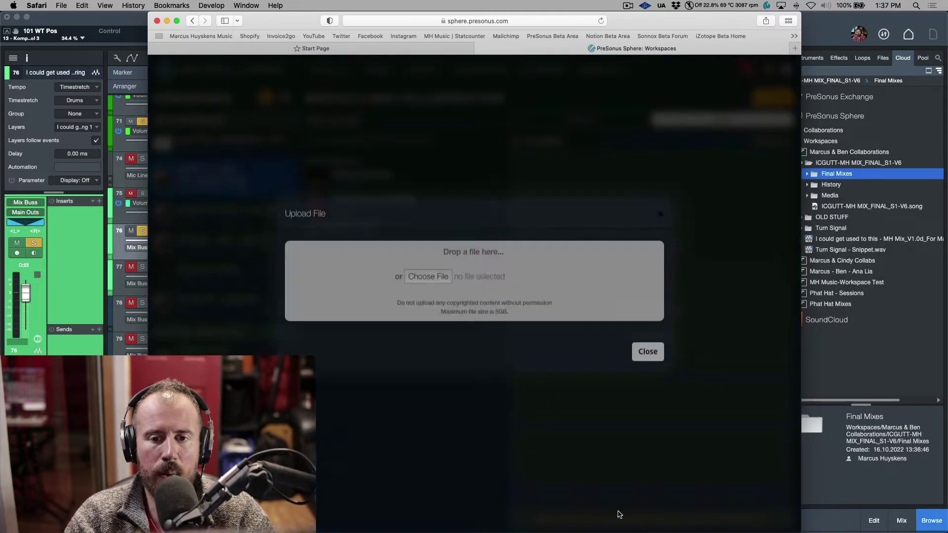
left_click(441, 288)
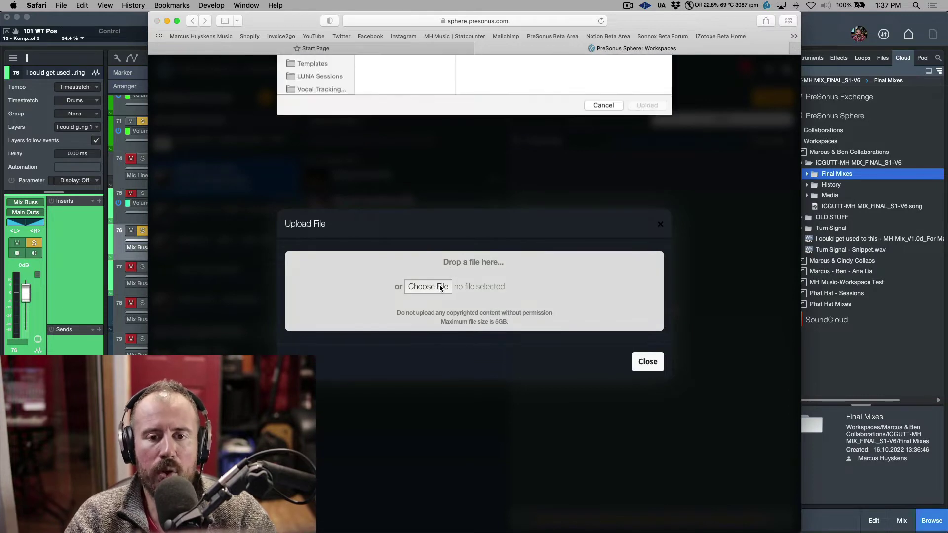
left_click(444, 82)
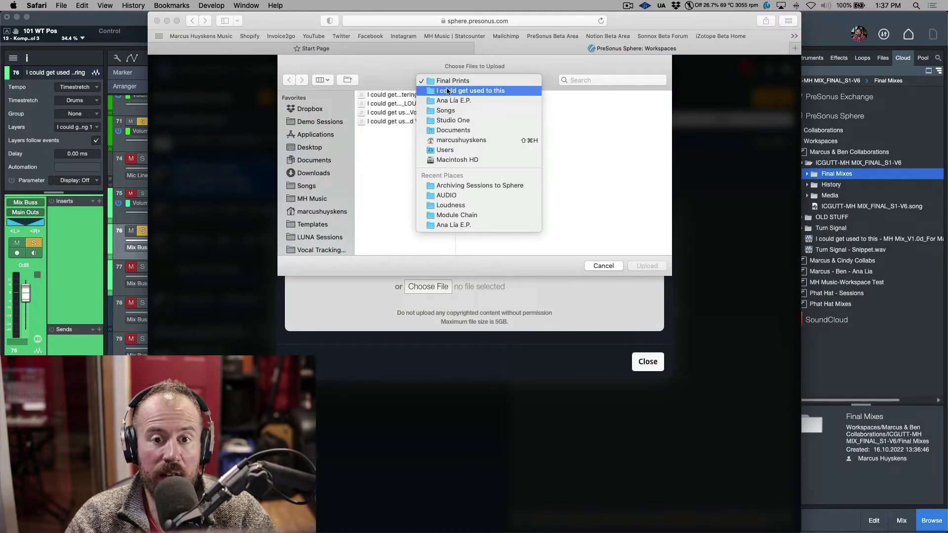
left_click(467, 89)
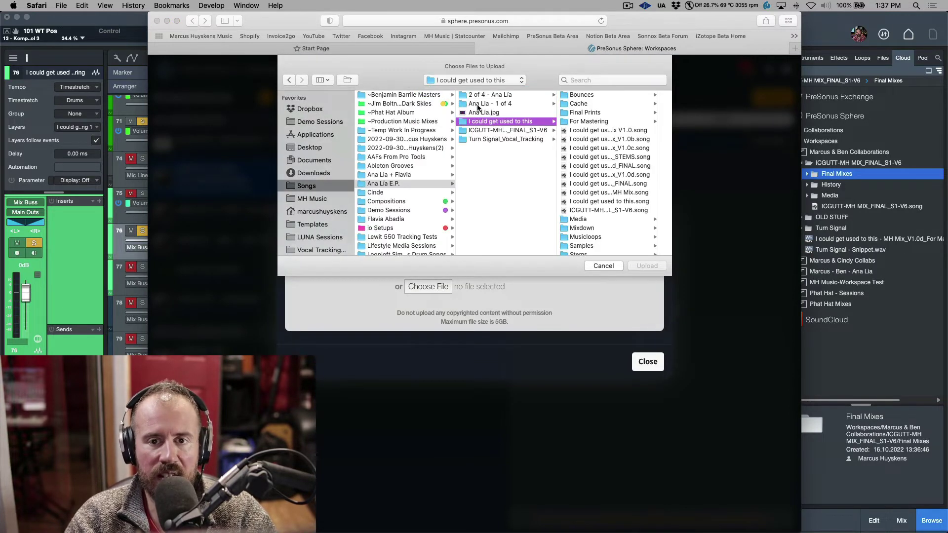
left_click(585, 113)
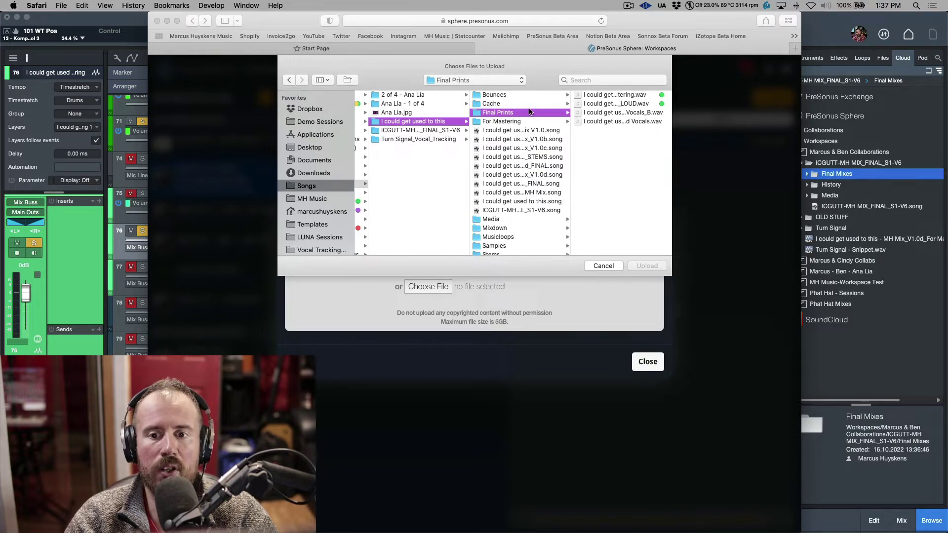
double_click(620, 94)
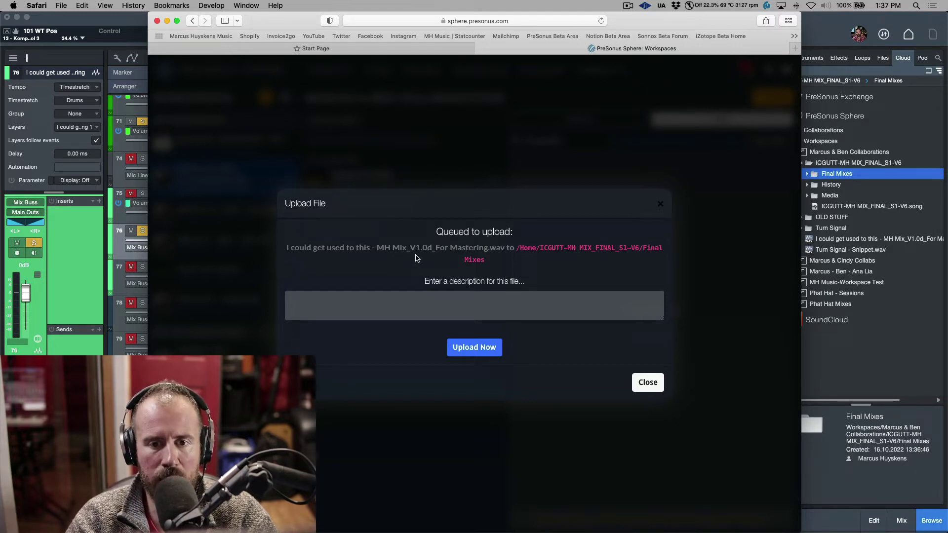
left_click(463, 307)
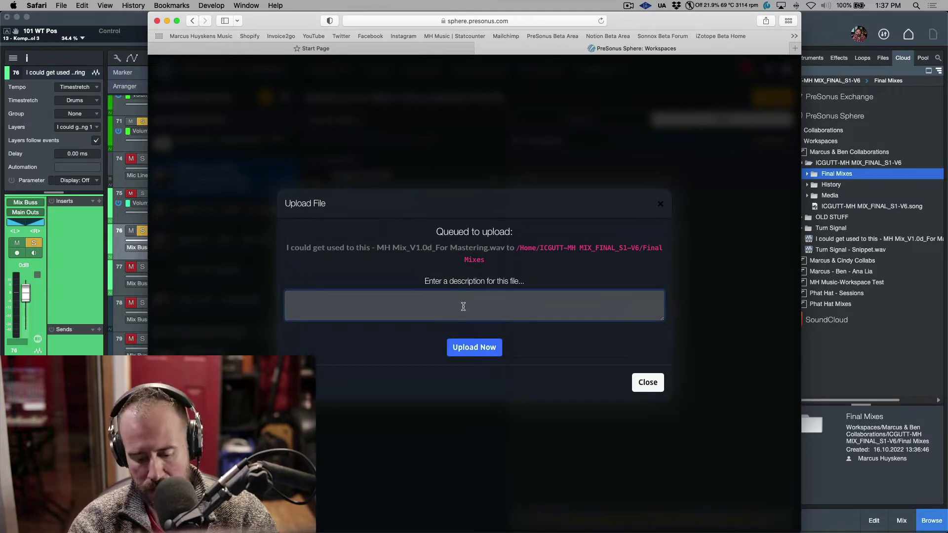
type("This is what ")
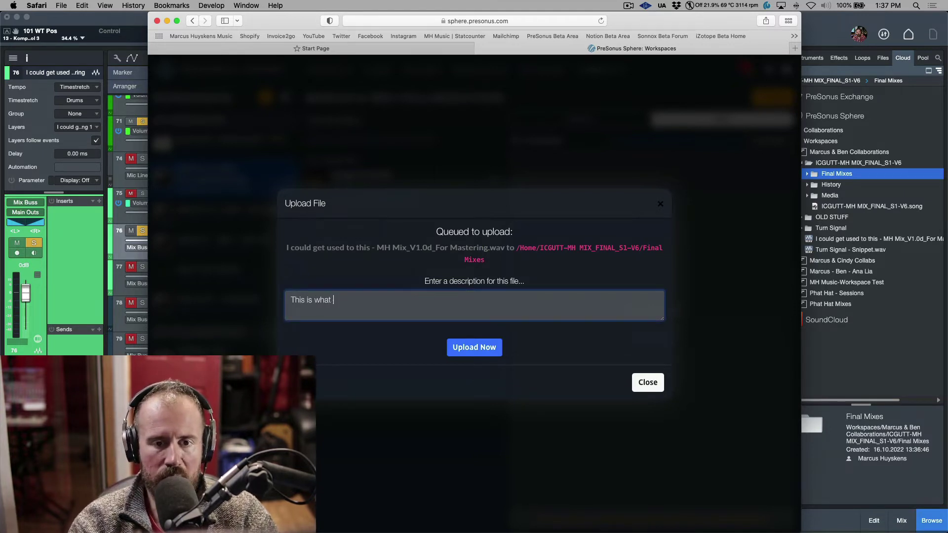
type("wws se")
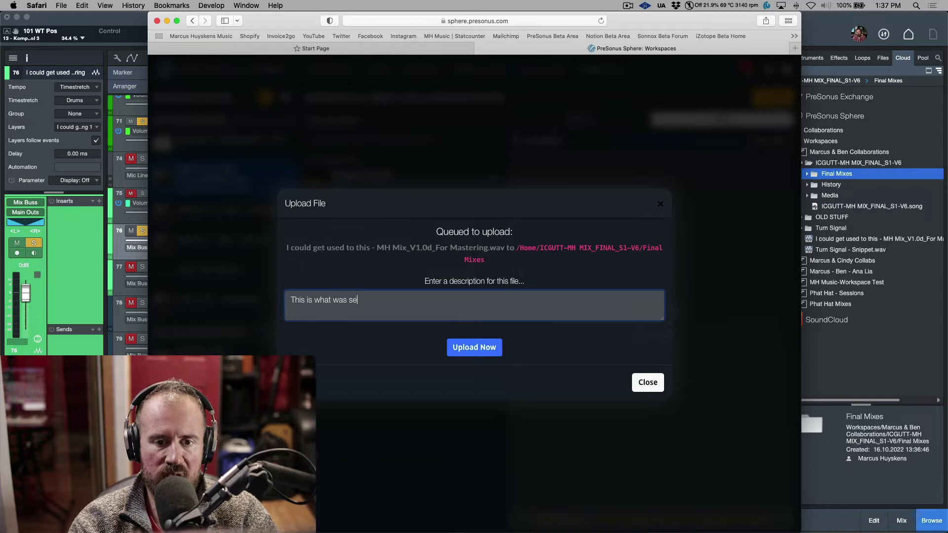
type("nt out to mastering")
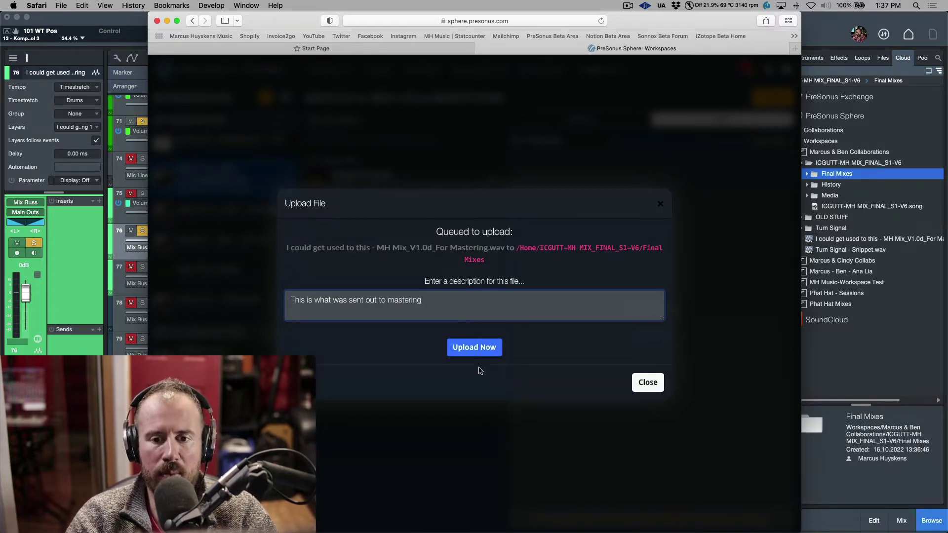
left_click(481, 348)
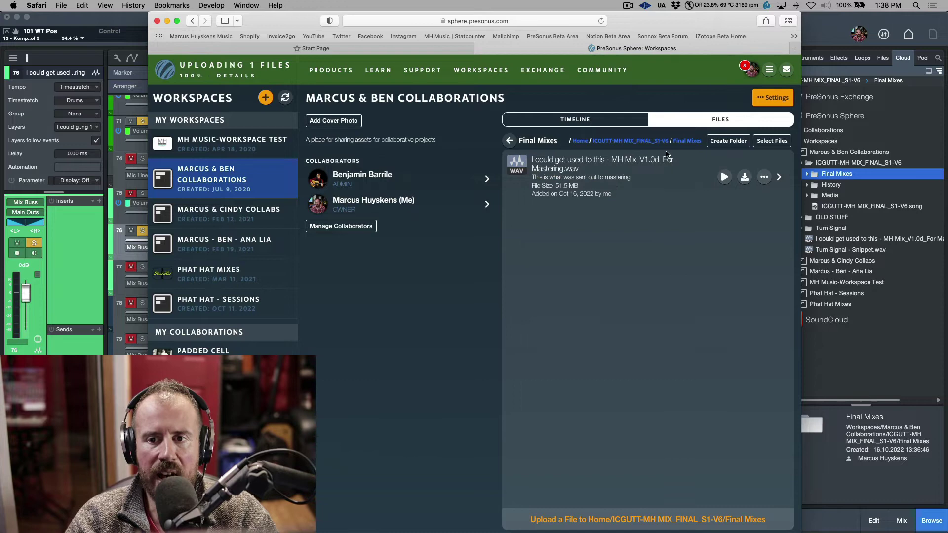
Expand Final Mixes in Studio One's Cloud browser and check the 49.16 MB For Mastering WAV.
left_click(800, 197)
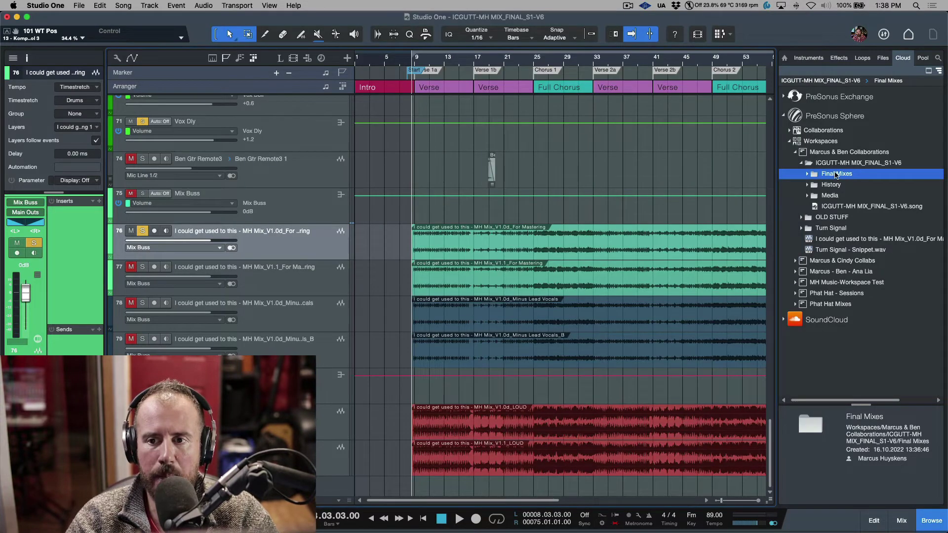
left_click(808, 173)
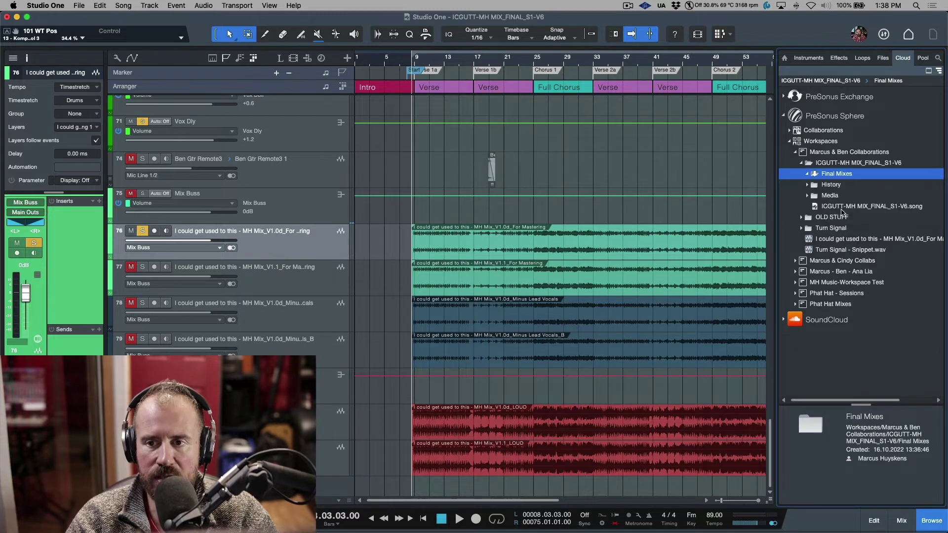
left_click(855, 187)
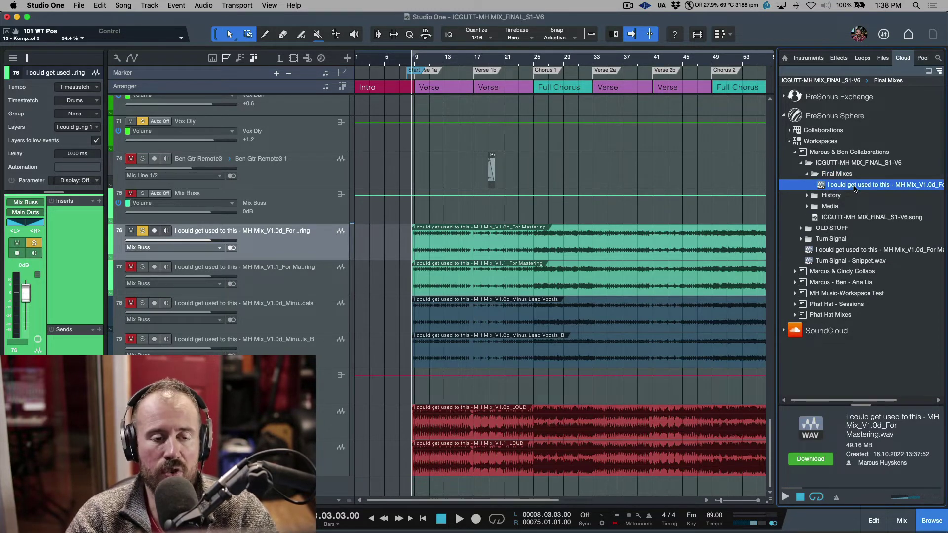
key("super+Tab")
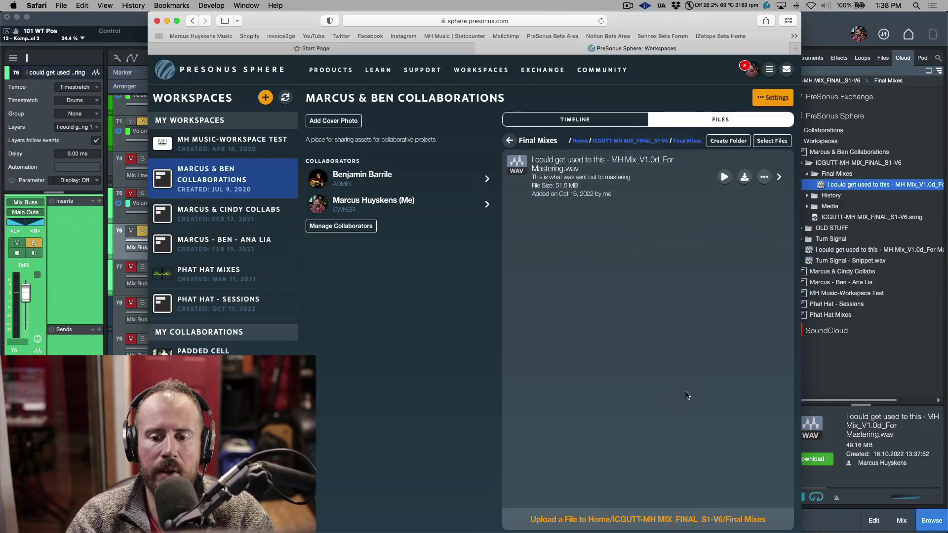
Upload the _LOUD.wav mix into Final Mixes, described as the loud version with a limiter.
left_click(667, 516)
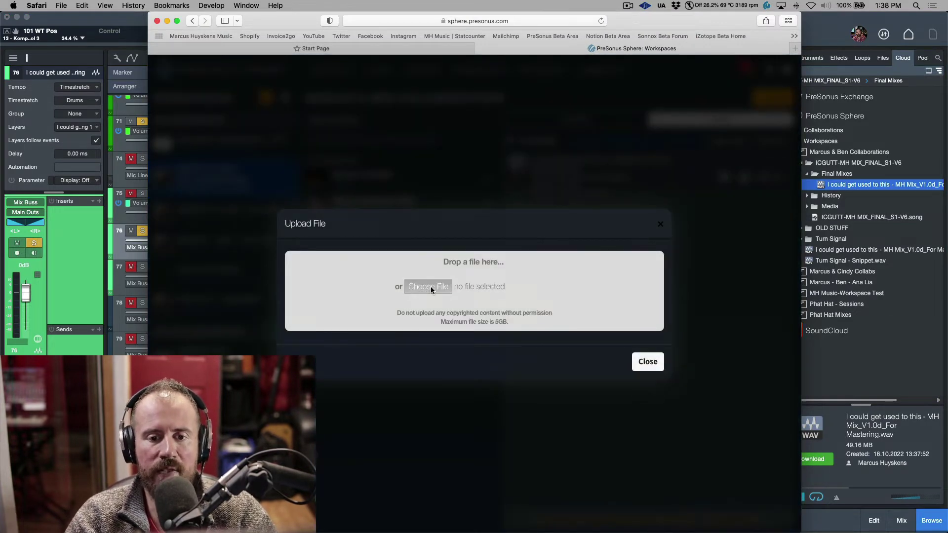
left_click(427, 287)
left_click(424, 104)
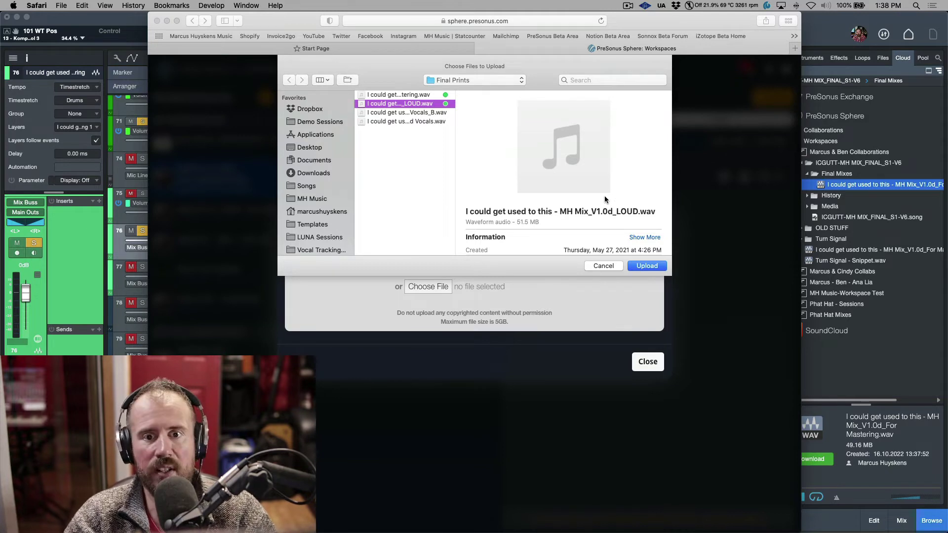
left_click(654, 265)
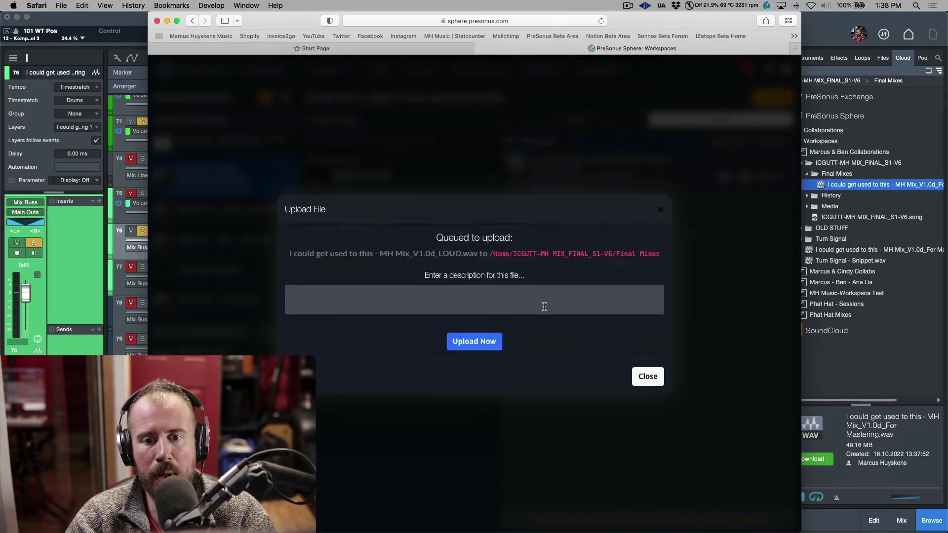
left_click(453, 297)
type("This is the lo")
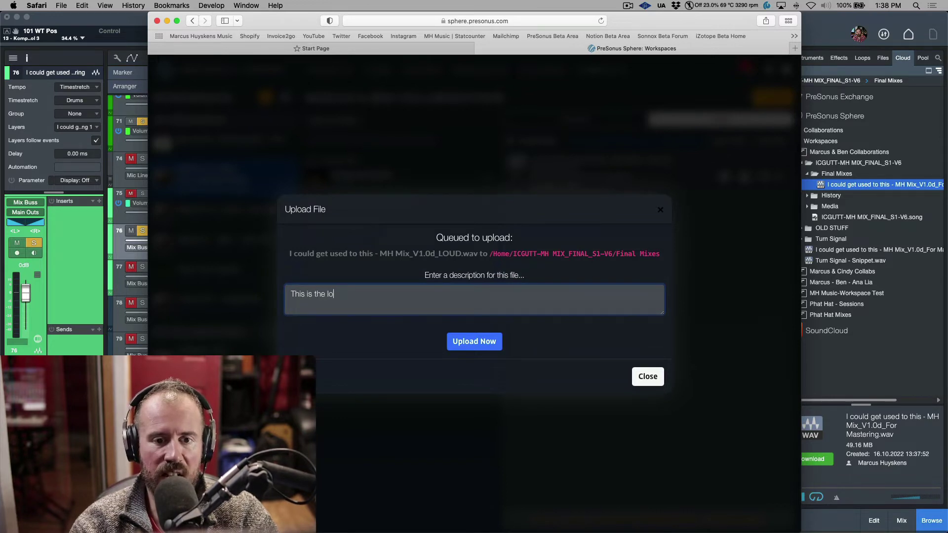
type("ud version of my mix with")
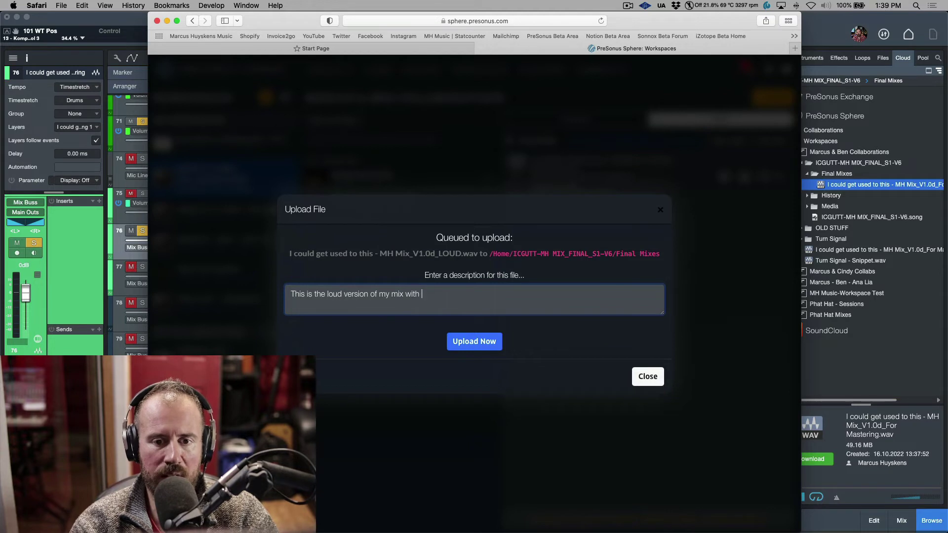
key("BackSpace")
key("BackSpace")
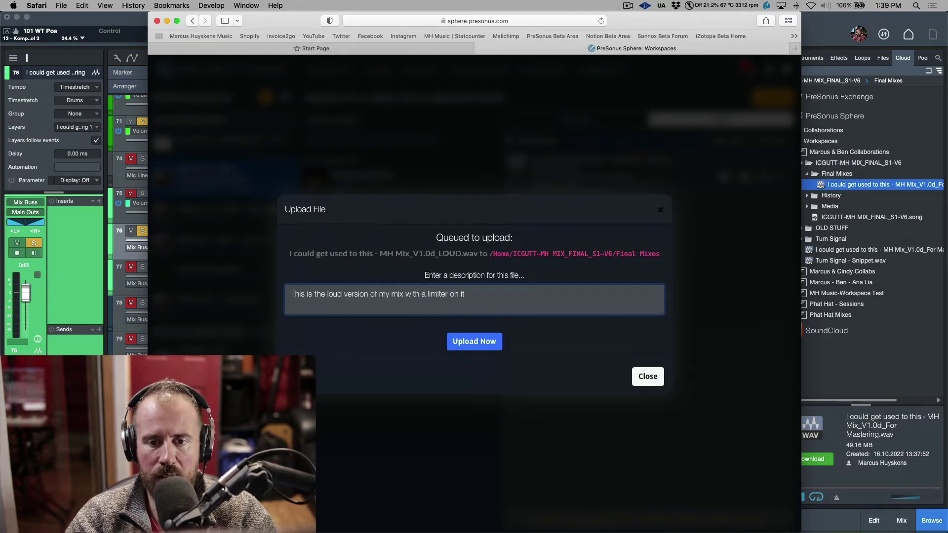
left_click(475, 342)
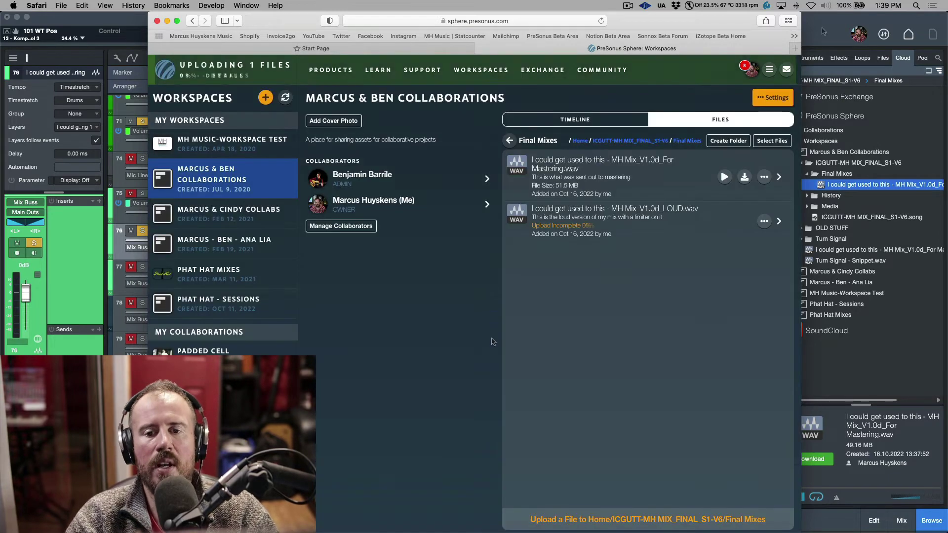
left_click(822, 31)
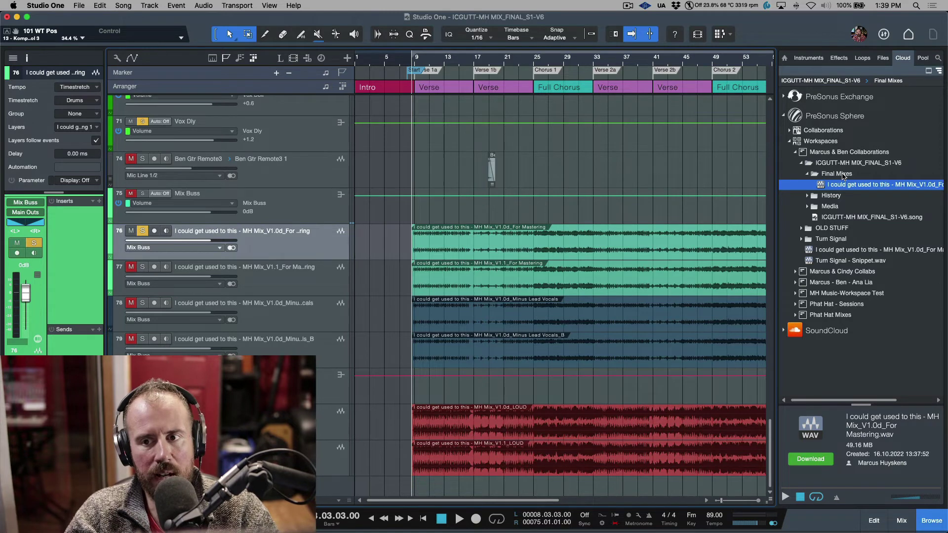
Refresh the Final Mixes folder listing in Studio One's Cloud browser.
key("super+Tab")
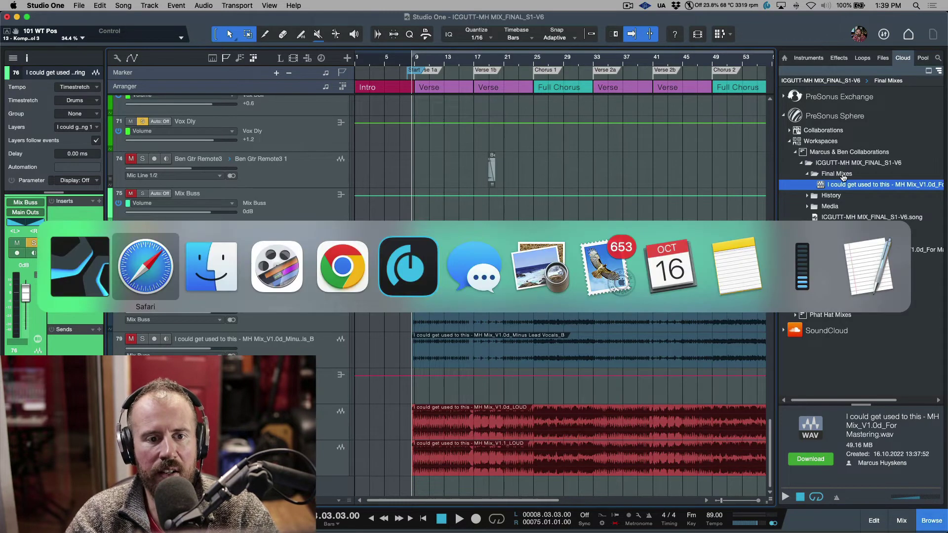
left_click(831, 30)
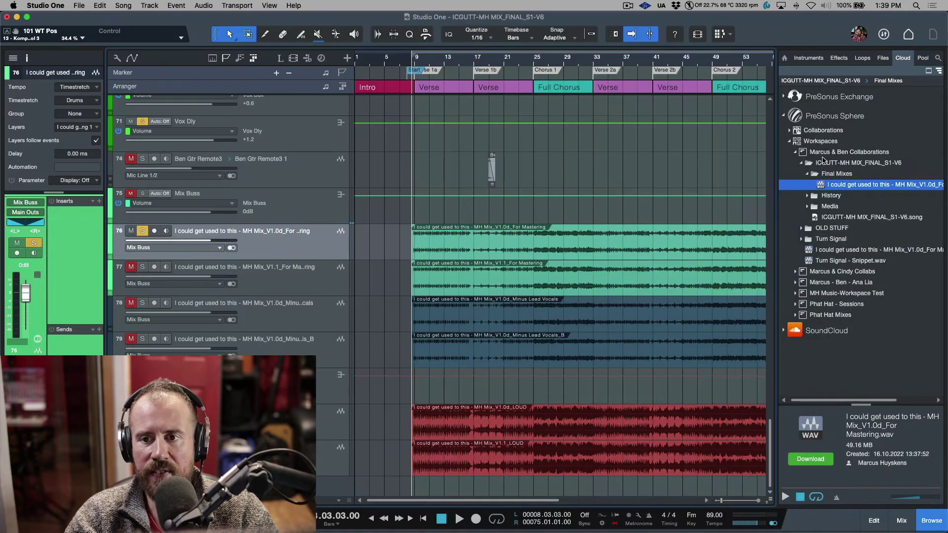
right_click(854, 185)
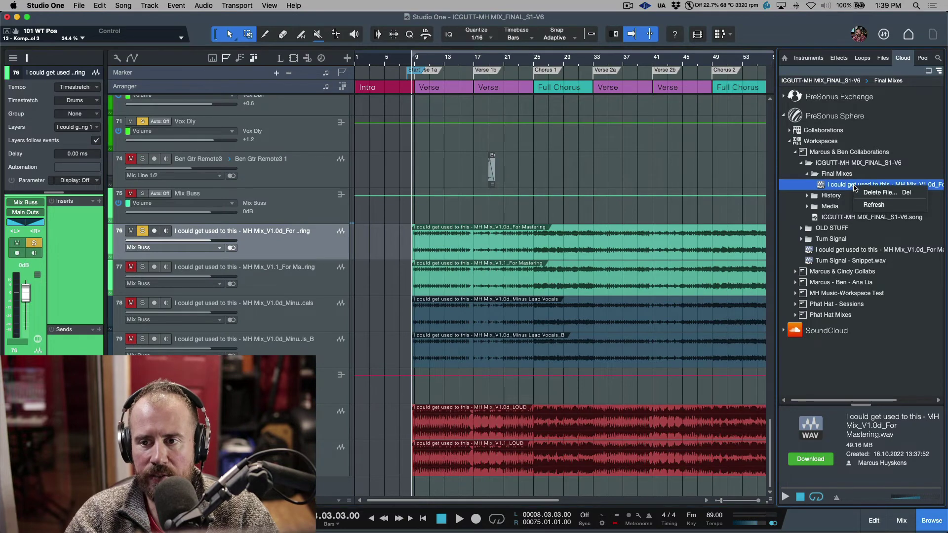
left_click(875, 204)
left_click(850, 176)
double_click(849, 175)
right_click(850, 176)
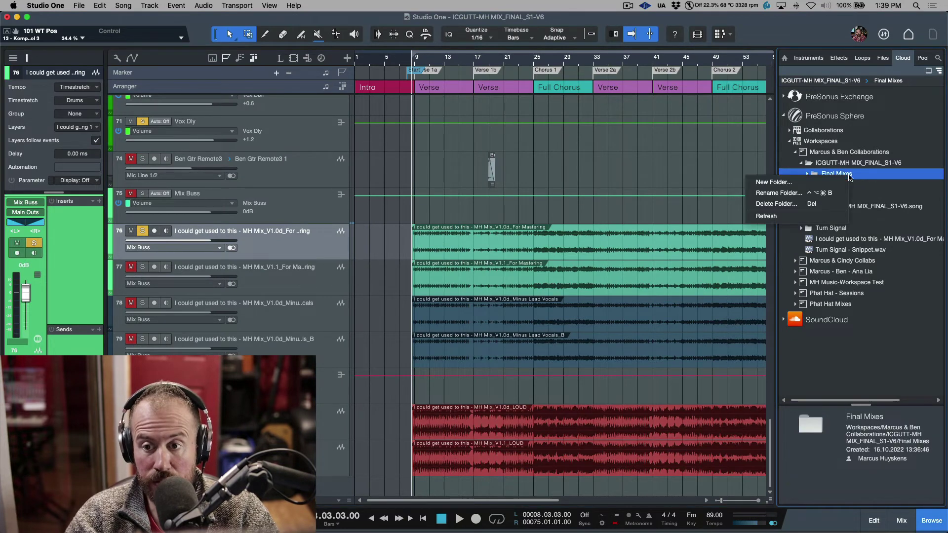
left_click(810, 208)
Expand Final Mixes and inspect the For Mastering and LOUD WAV entries.
left_click(813, 175)
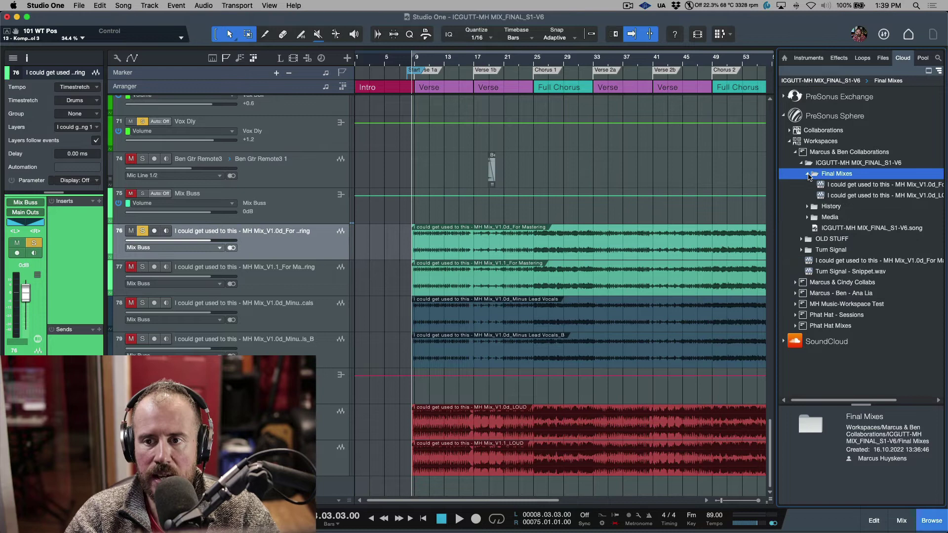
left_click(838, 186)
left_click(836, 195)
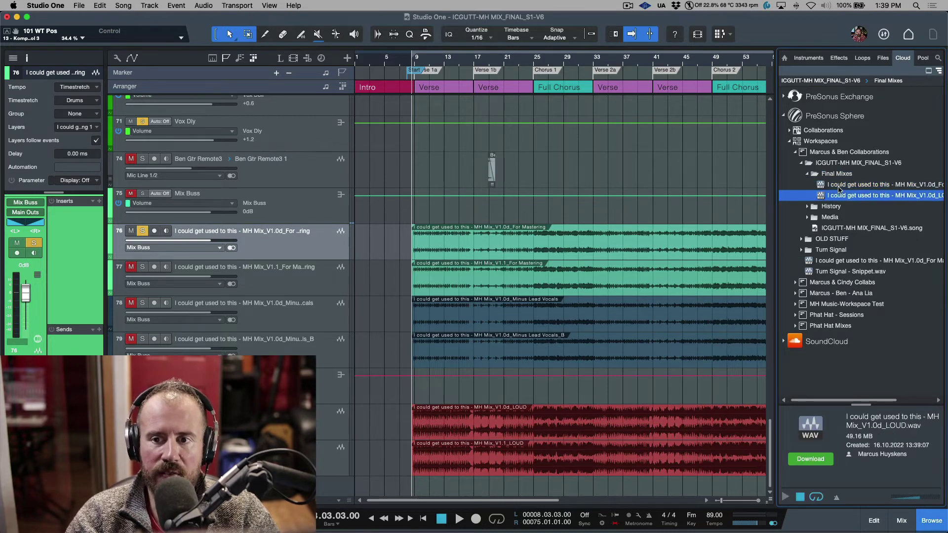
left_click(838, 185)
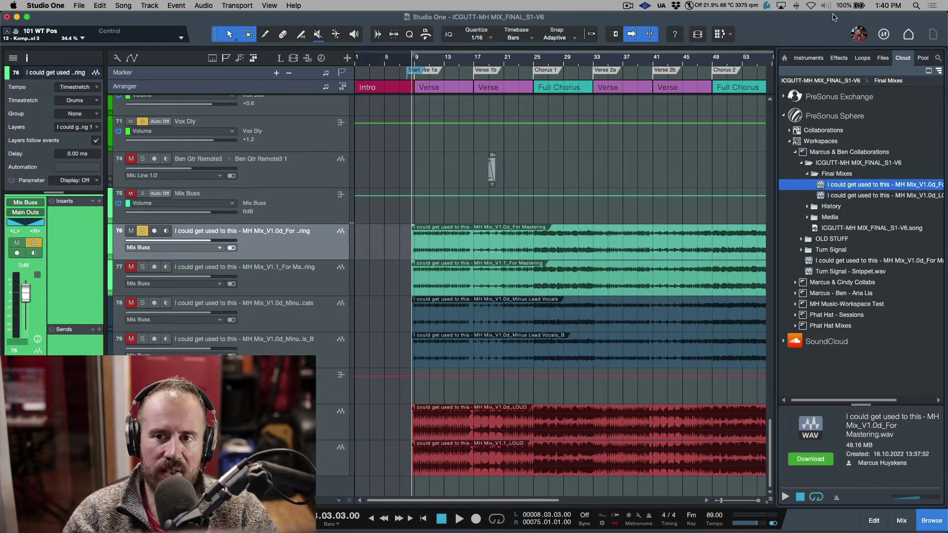
key("super+Tab")
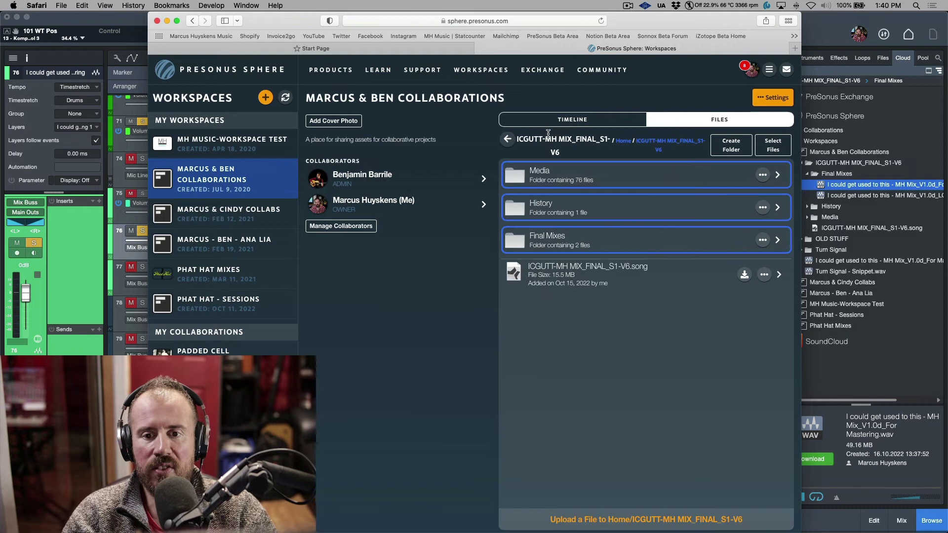
left_click_drag(548, 133, 670, 246)
left_click(507, 139)
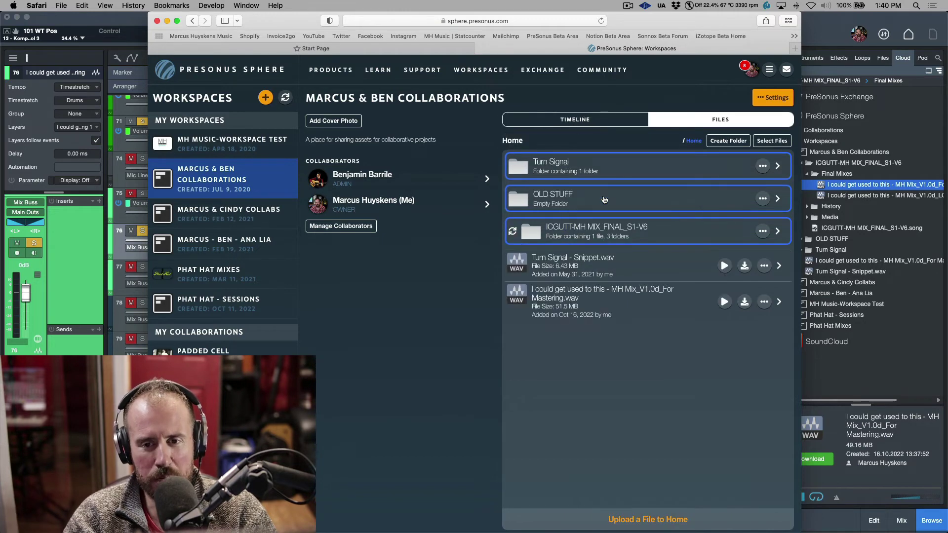
left_click_drag(604, 200, 596, 523)
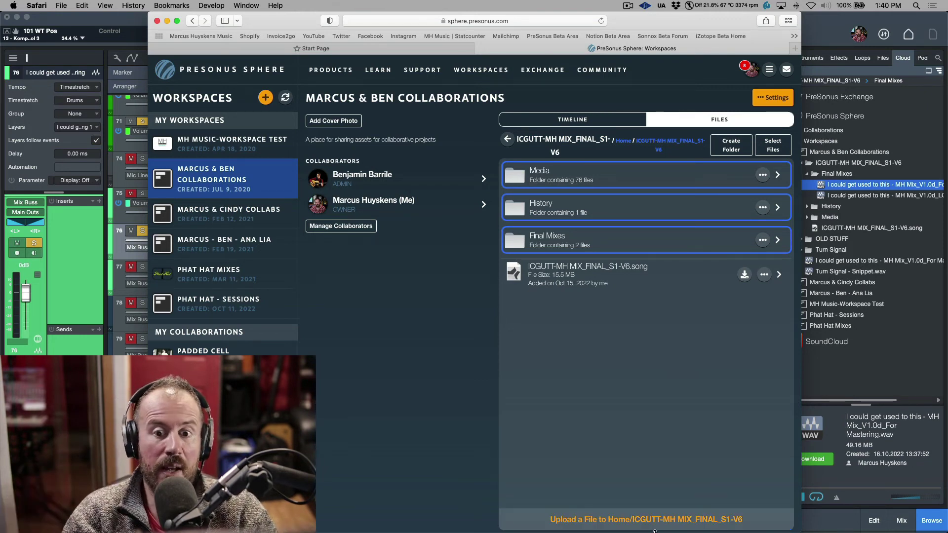
left_click_drag(596, 522, 572, 273)
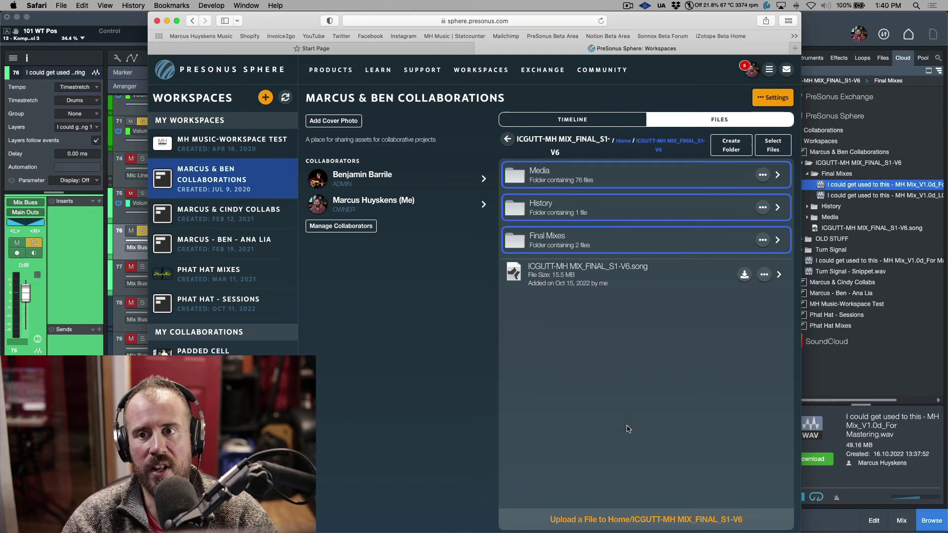
left_click(828, 28)
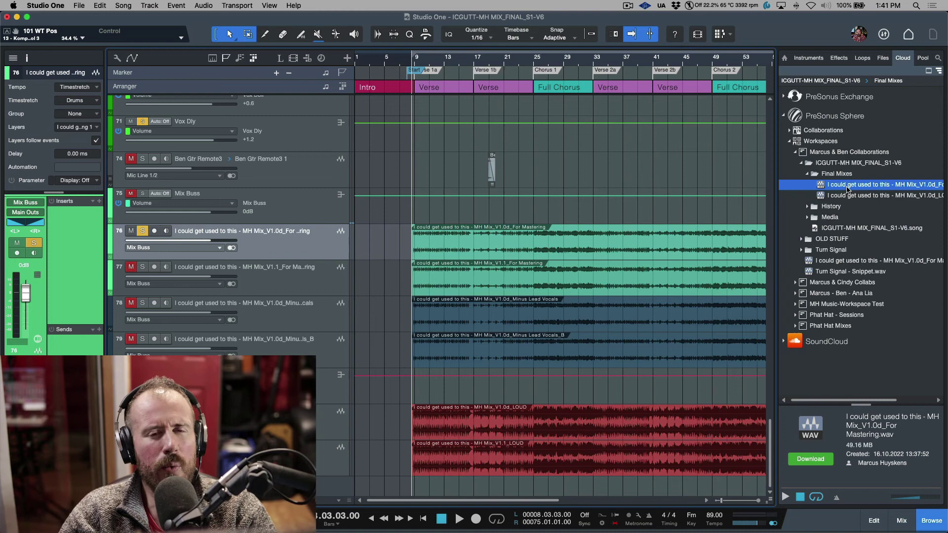
Show File > Collaboration with its Join, Send, Receive and Unlink options.
left_click(80, 6)
mouse_move(108, 60)
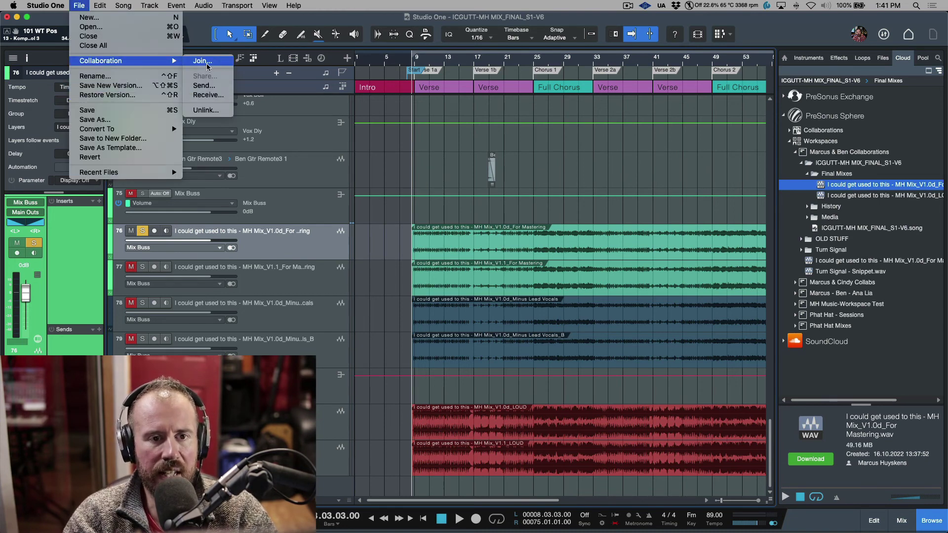